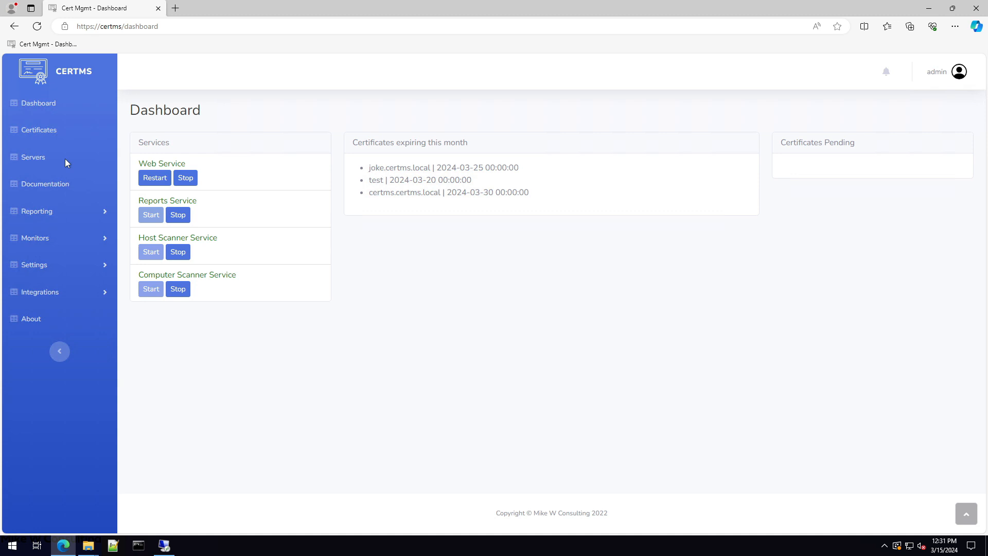
Step: Start a new server entry named IIS with FQDN iis.certms.local and Windows as its operating system
{"action": "left_click", "coordinate": [39, 159]}
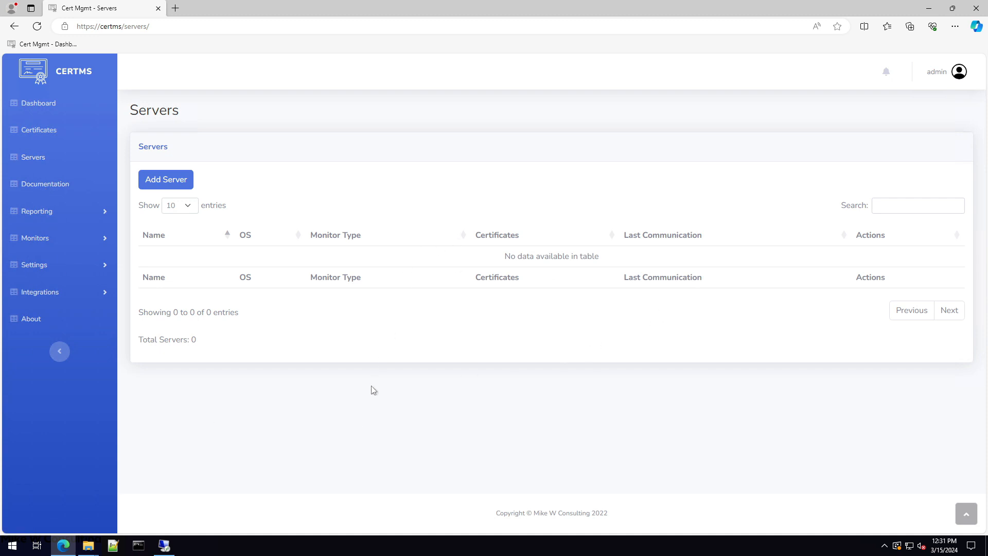
{"action": "left_click", "coordinate": [151, 181]}
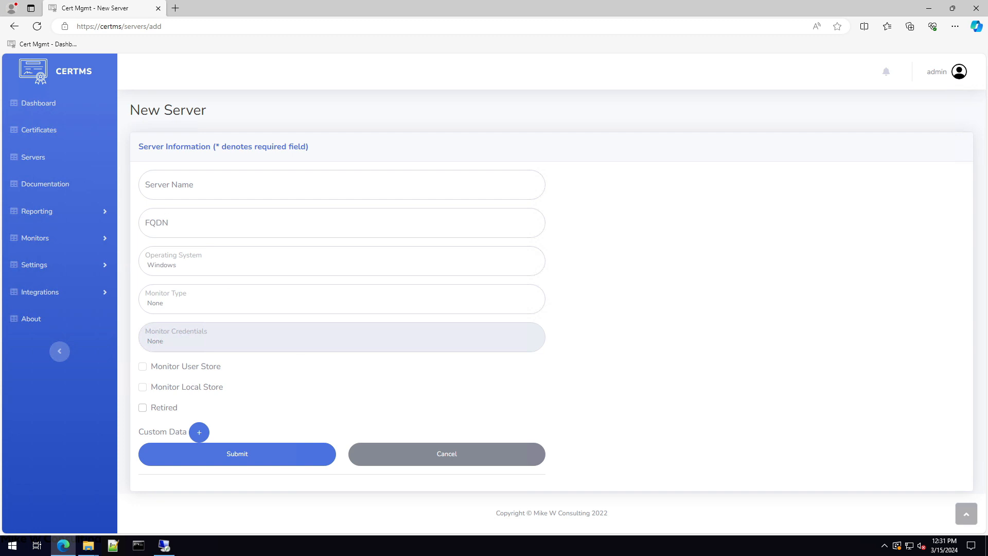
{"action": "left_click", "coordinate": [163, 185]}
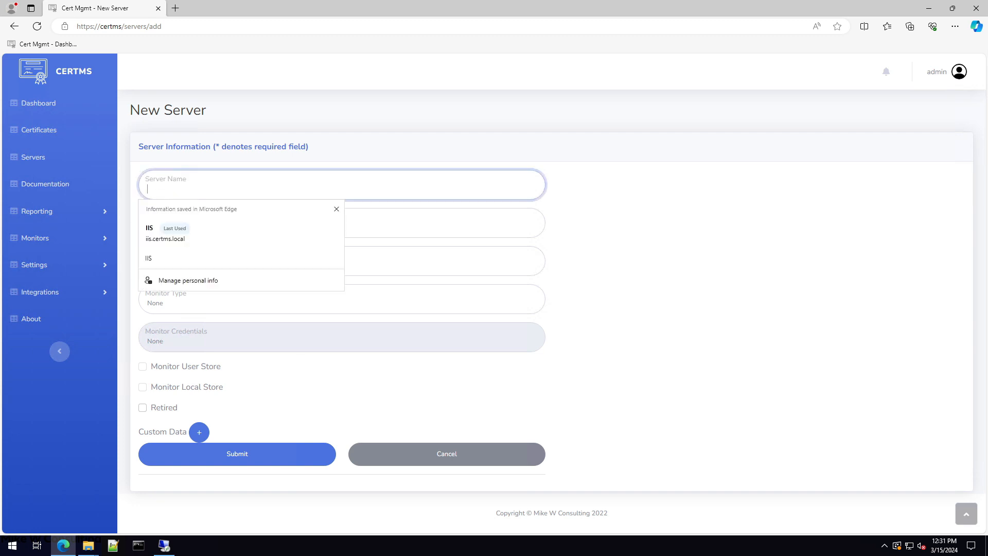
{"action": "left_click", "coordinate": [158, 234]}
{"action": "left_click", "coordinate": [190, 227]}
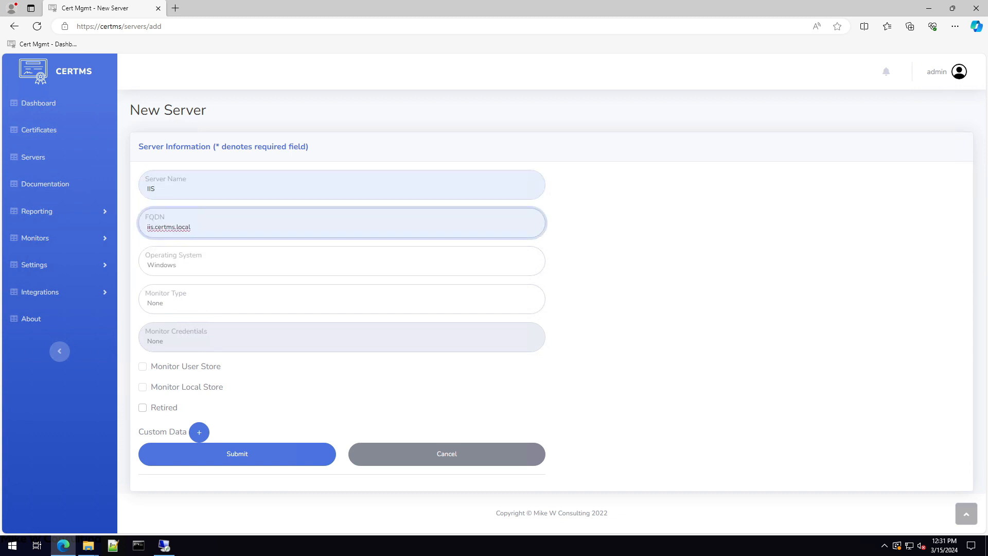
{"action": "left_click", "coordinate": [201, 267]}
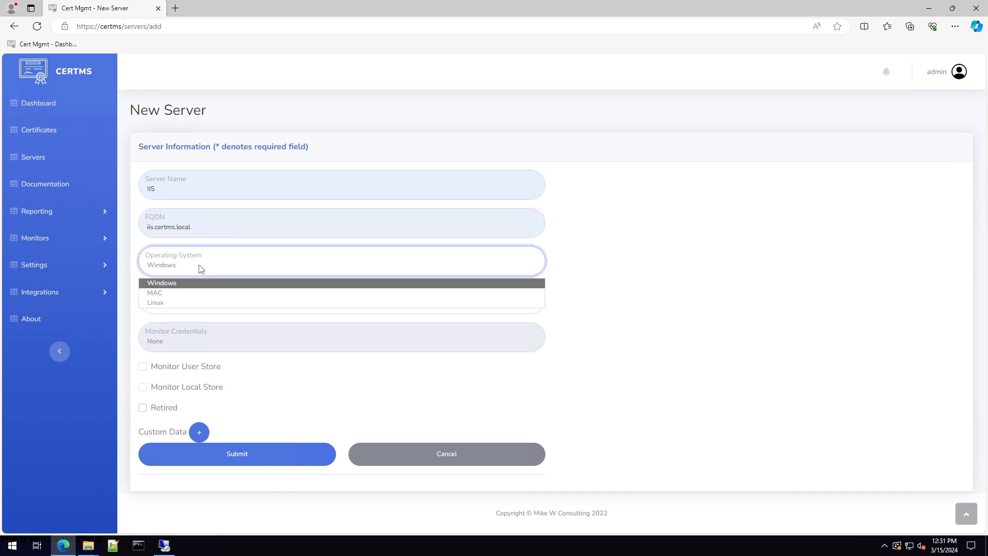
{"action": "left_click", "coordinate": [201, 268]}
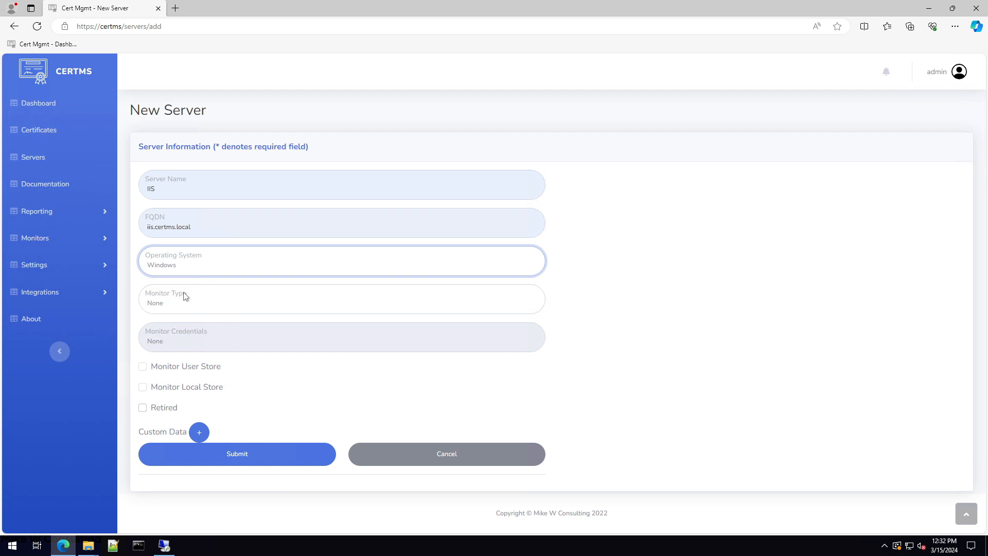
Step: Set the server's monitor type to Remote with the Server Monitor (certms_svc) credentials, and enable monitoring of the local store
{"action": "left_click", "coordinate": [175, 307]}
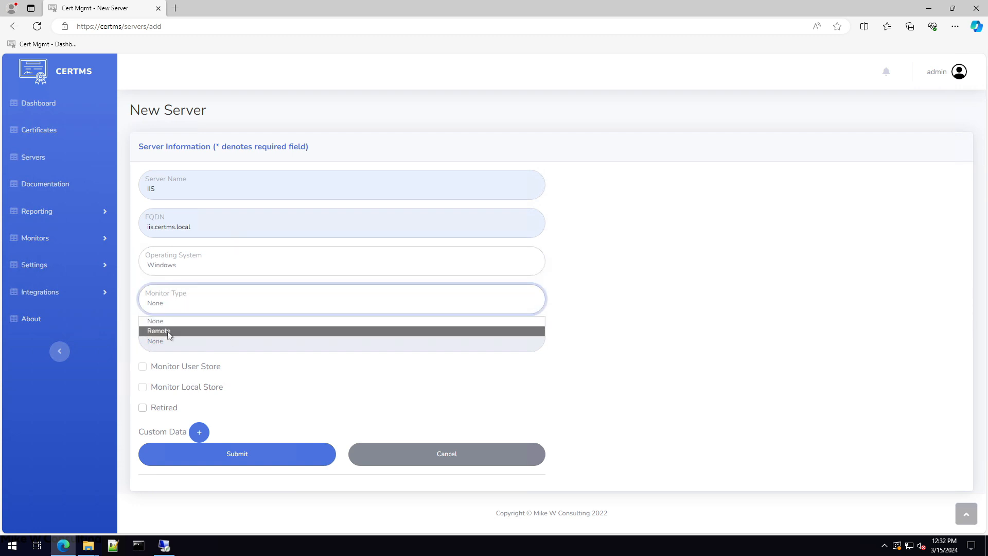
{"action": "left_click", "coordinate": [168, 332]}
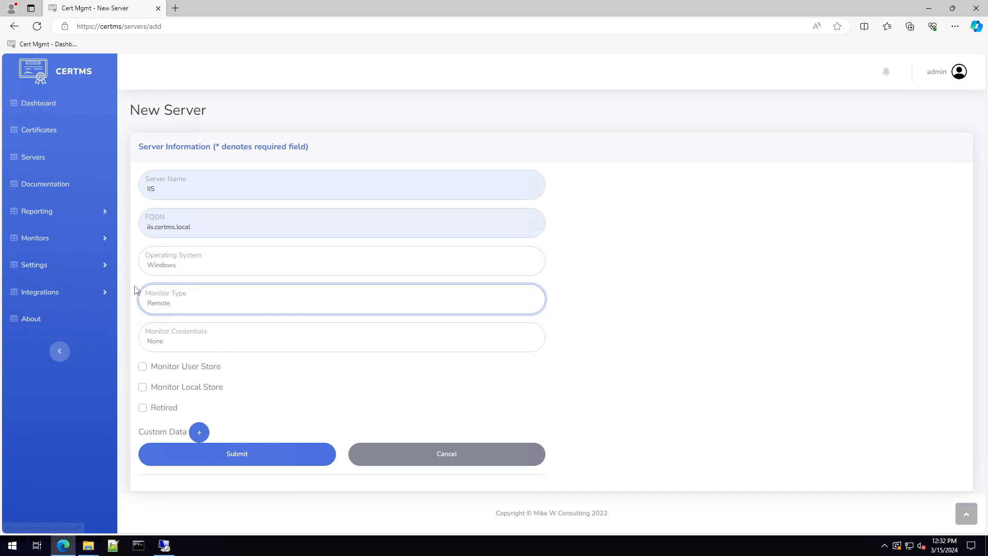
{"action": "left_click", "coordinate": [172, 345]}
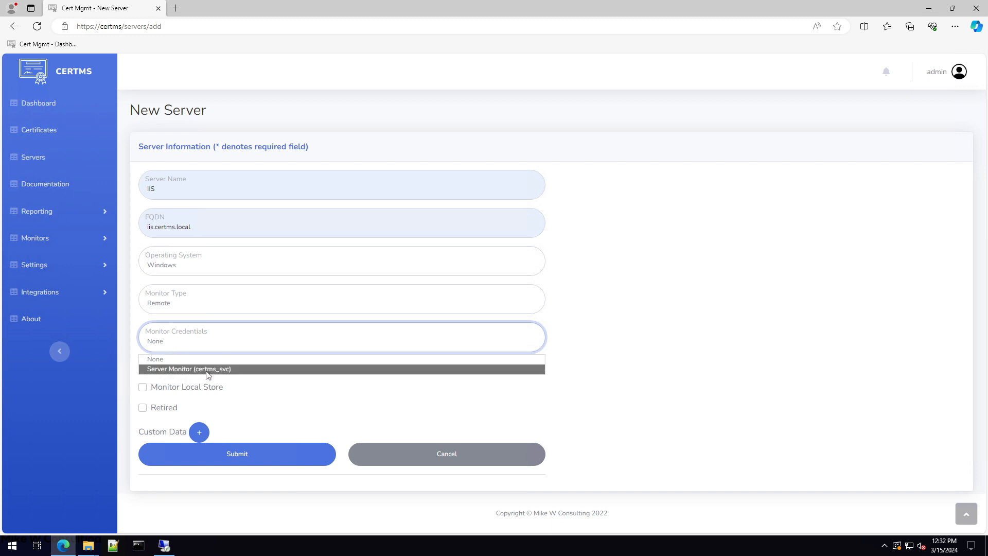
{"action": "left_click", "coordinate": [239, 370]}
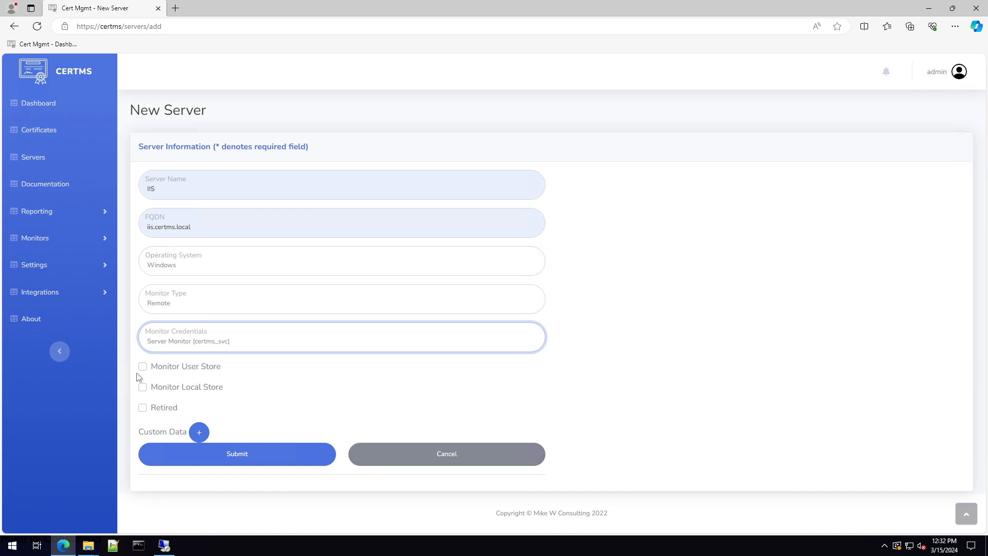
{"action": "left_click", "coordinate": [143, 388]}
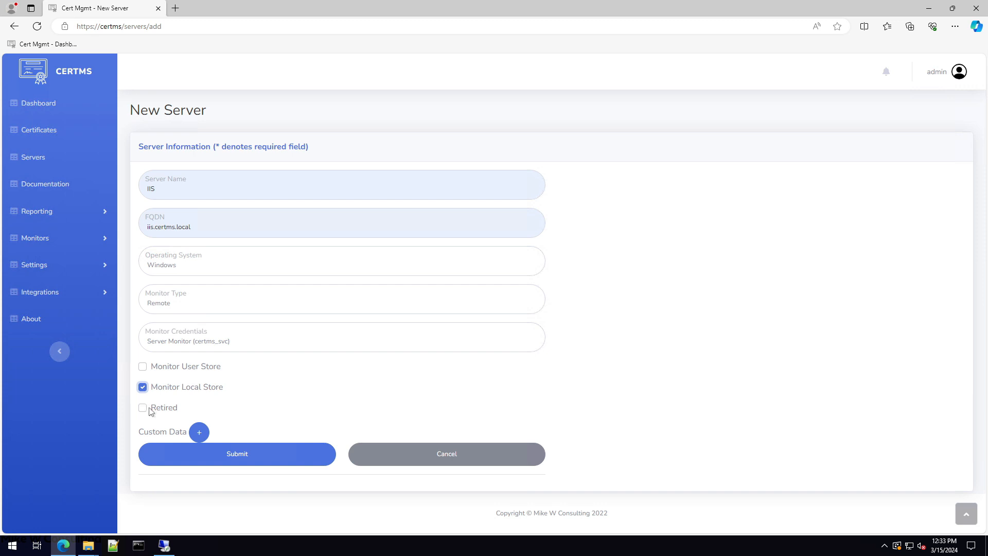
{"action": "left_click", "coordinate": [200, 436]}
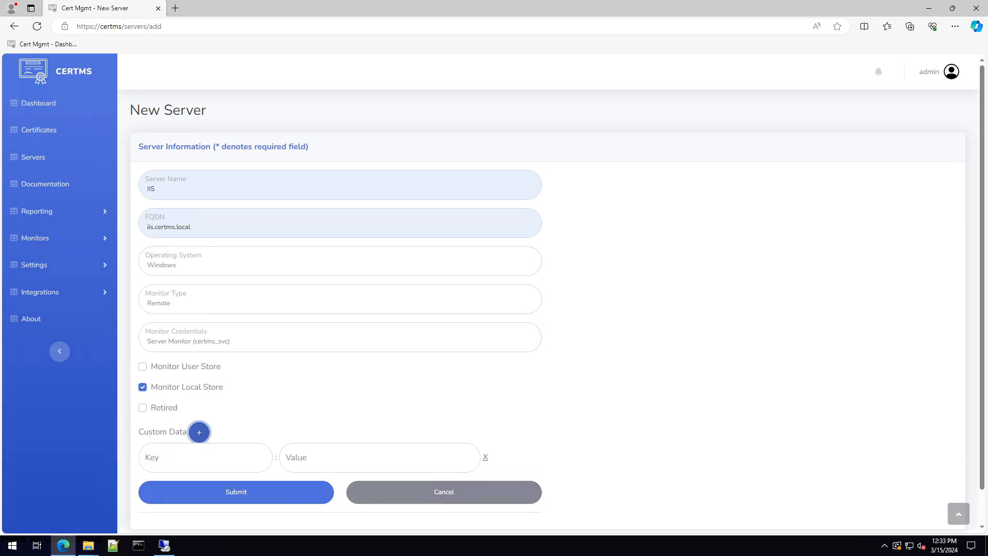
{"action": "left_click", "coordinate": [203, 458]}
{"action": "left_click", "coordinate": [304, 463]}
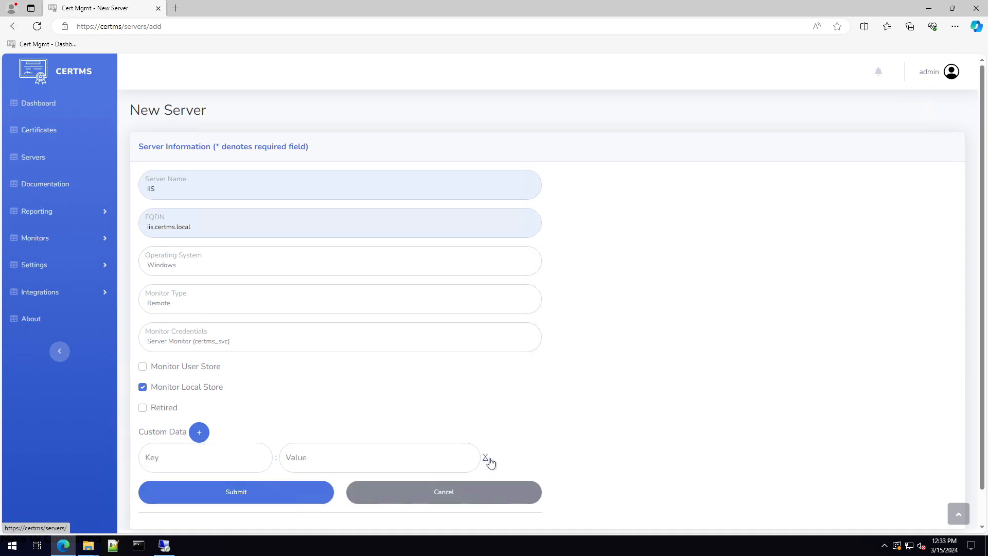
{"action": "left_click", "coordinate": [485, 461]}
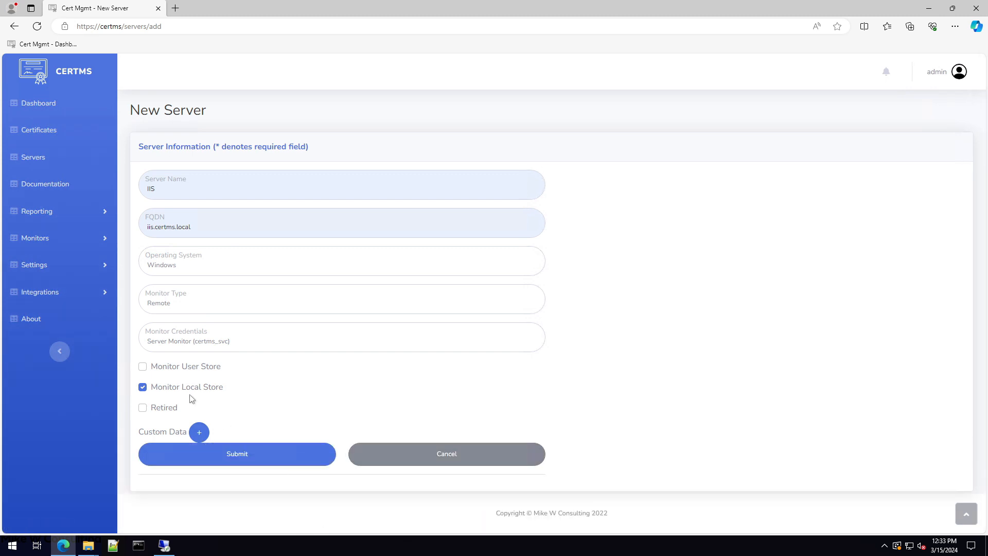
Step: Submit the new server and check which certificates are linked to IIS in the server list
{"action": "left_click", "coordinate": [235, 458]}
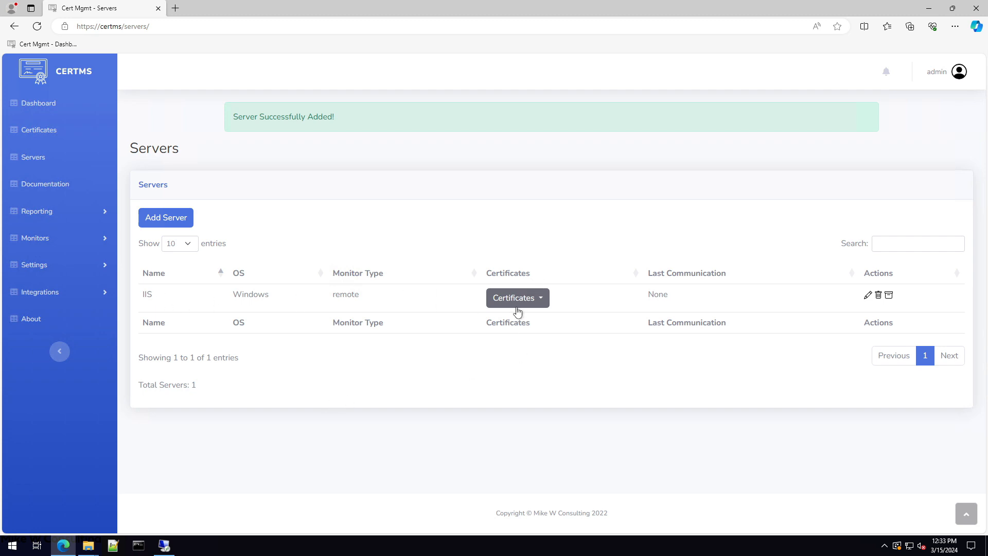
{"action": "left_click", "coordinate": [545, 301]}
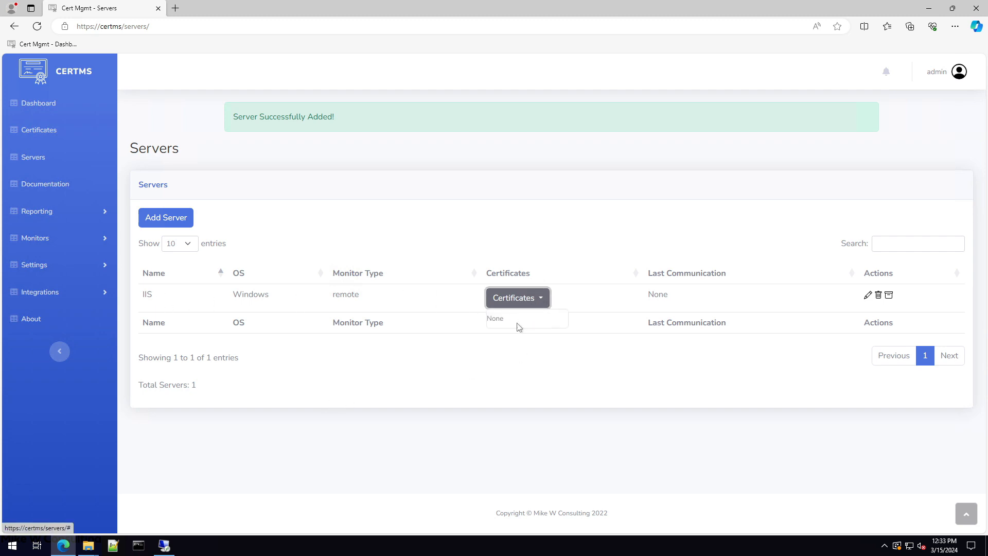
{"action": "left_click", "coordinate": [547, 299]}
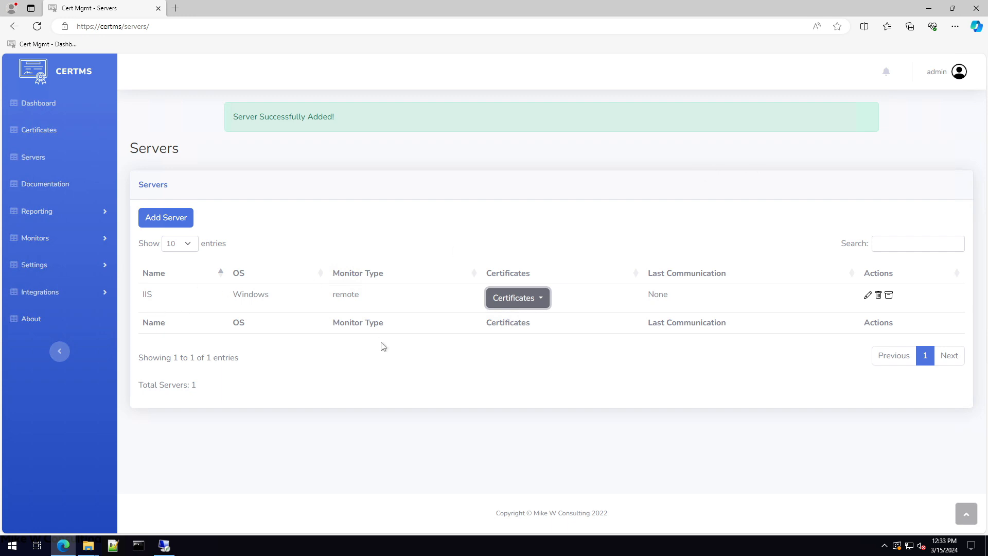
Step: Edit the castle.certms.local certificate to link the IIS server to it, and save the certificate
{"action": "left_click", "coordinate": [39, 131]}
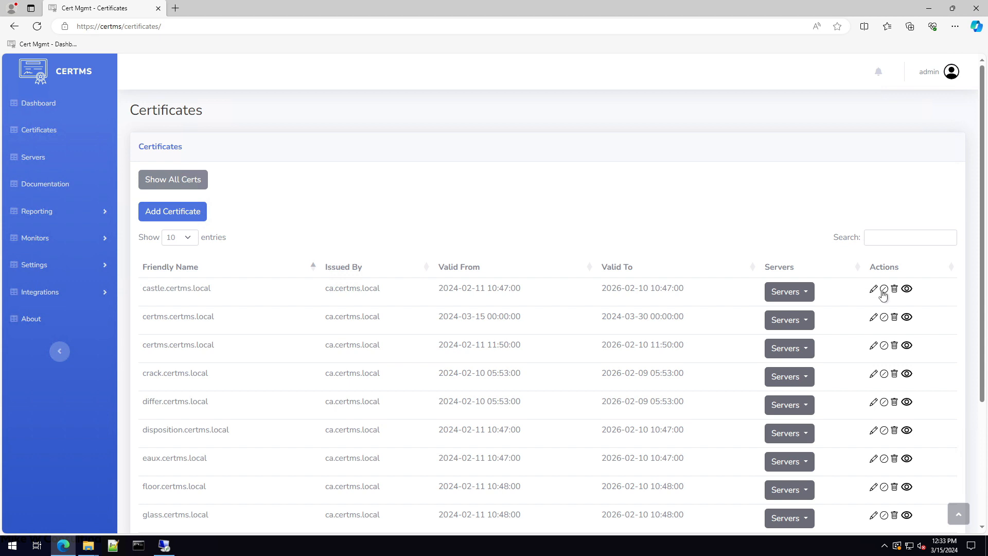
{"action": "left_click", "coordinate": [872, 289]}
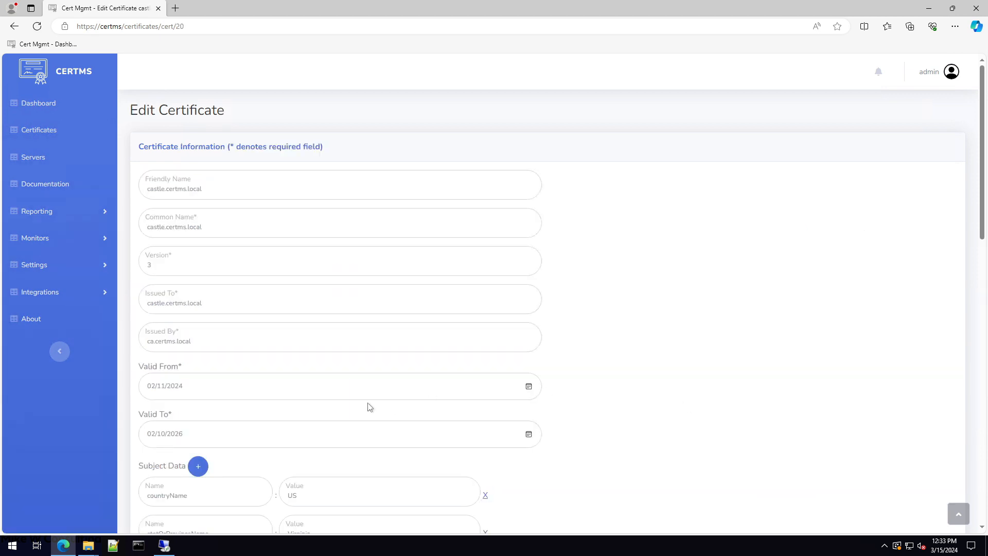
{"action": "scroll", "coordinate": [370, 407], "scroll_direction": "down", "scroll_amount": 15}
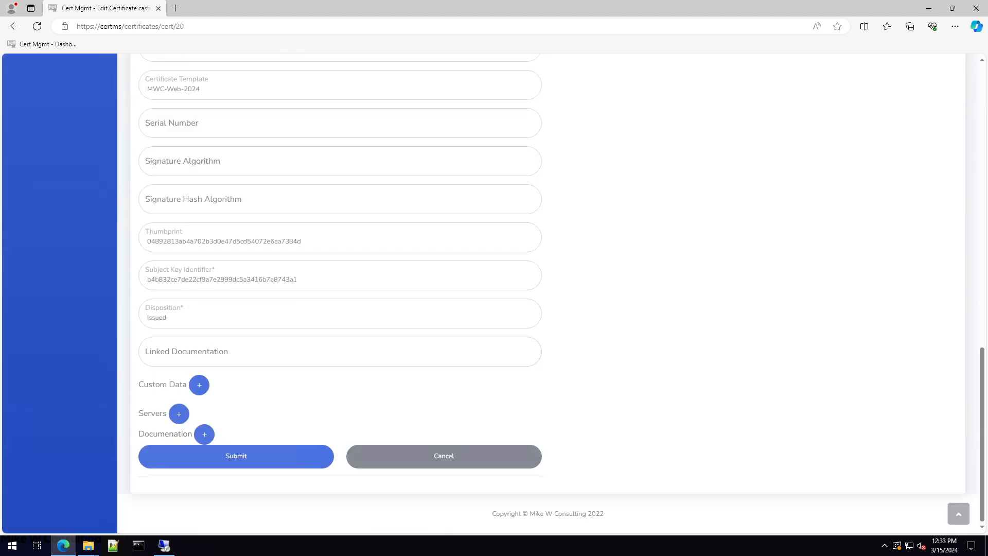
{"action": "left_click", "coordinate": [178, 414]}
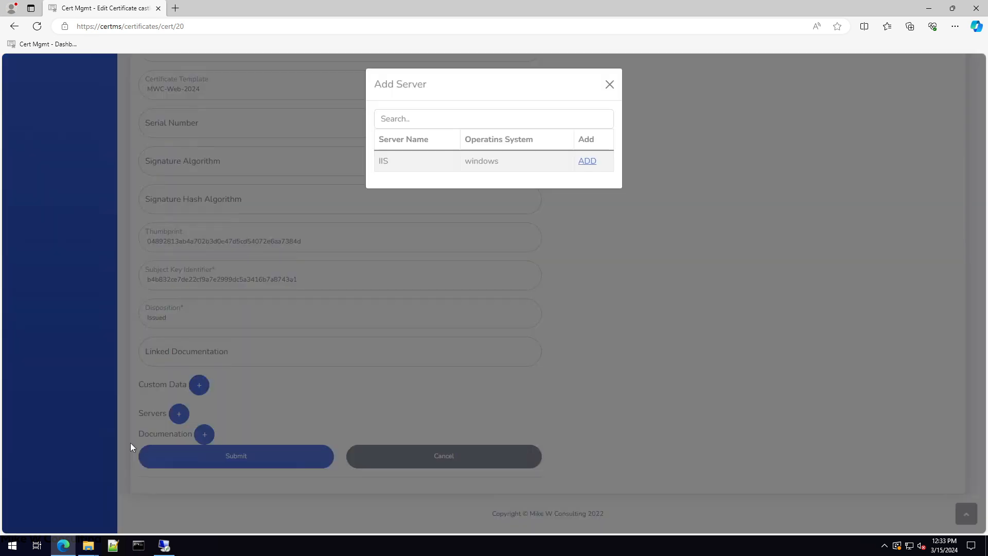
{"action": "left_click", "coordinate": [587, 161]}
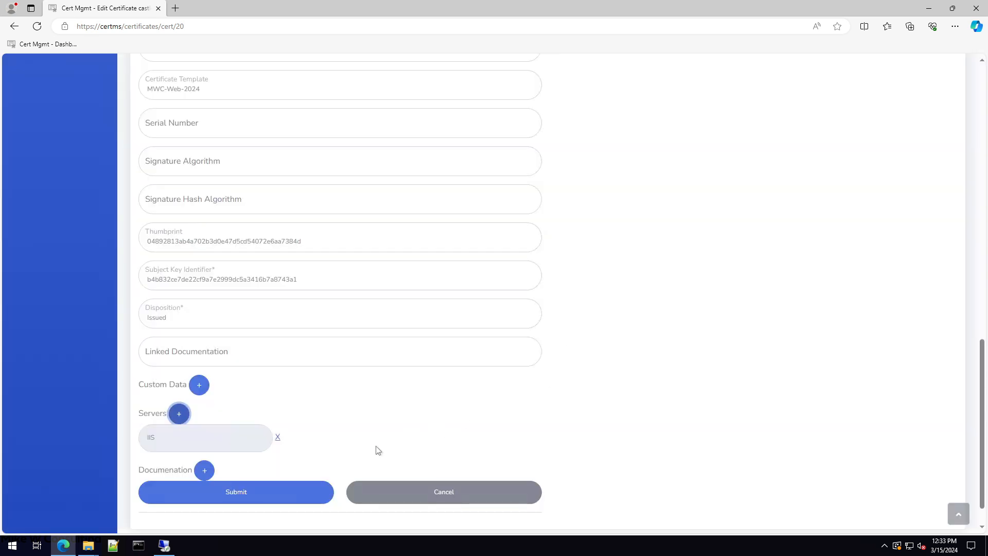
{"action": "left_click", "coordinate": [251, 493]}
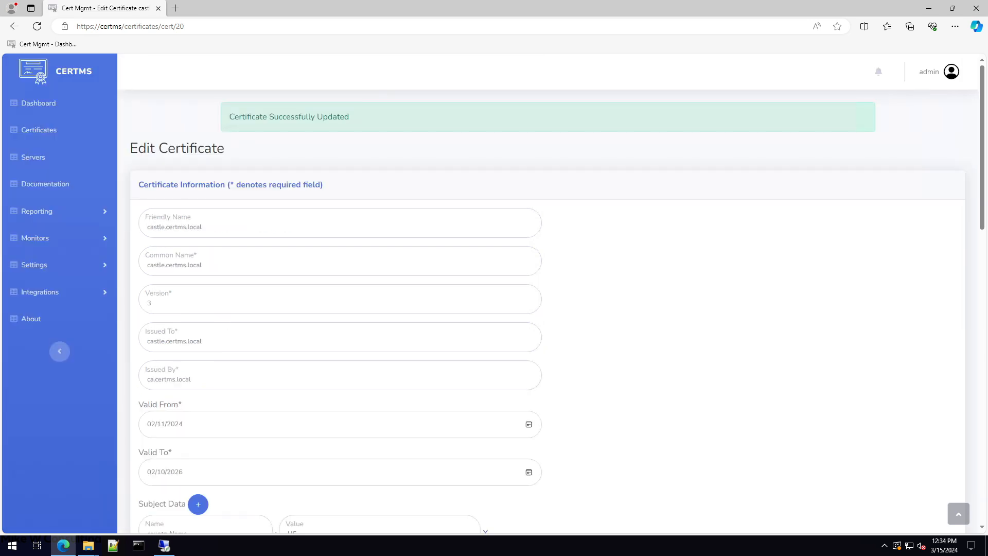
Step: Check the servers linked to castle.certms.local in the certificate list
{"action": "left_click", "coordinate": [41, 127]}
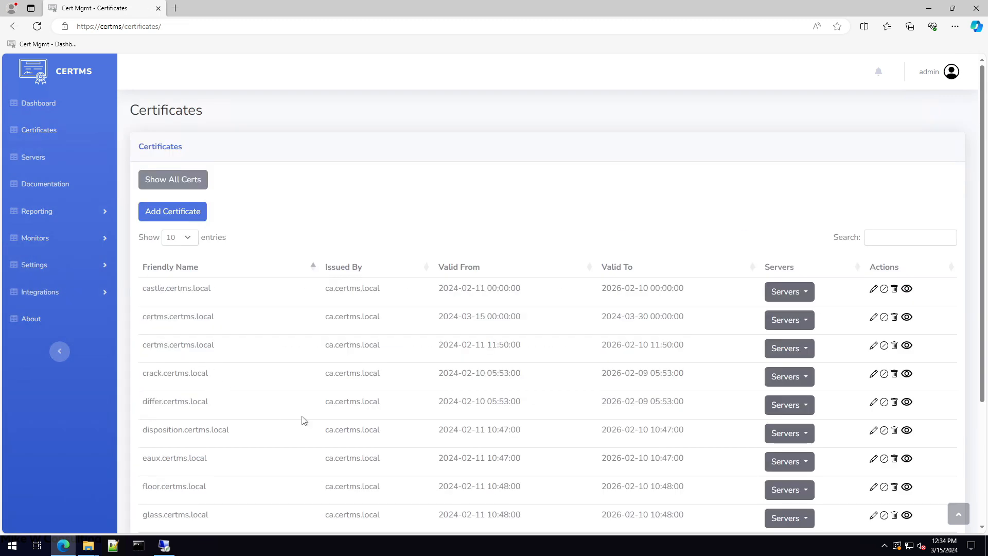
{"action": "left_click_drag", "start_coordinate": [166, 288], "coordinate": [215, 291]}
{"action": "left_click", "coordinate": [810, 297]}
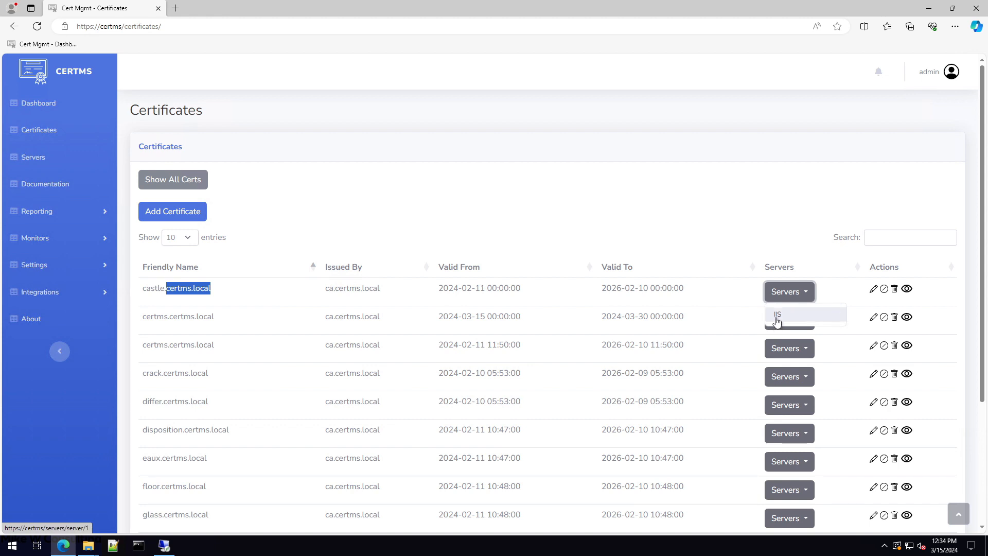
Step: Check the certificates linked to the IIS server in the server list
{"action": "left_click", "coordinate": [36, 158]}
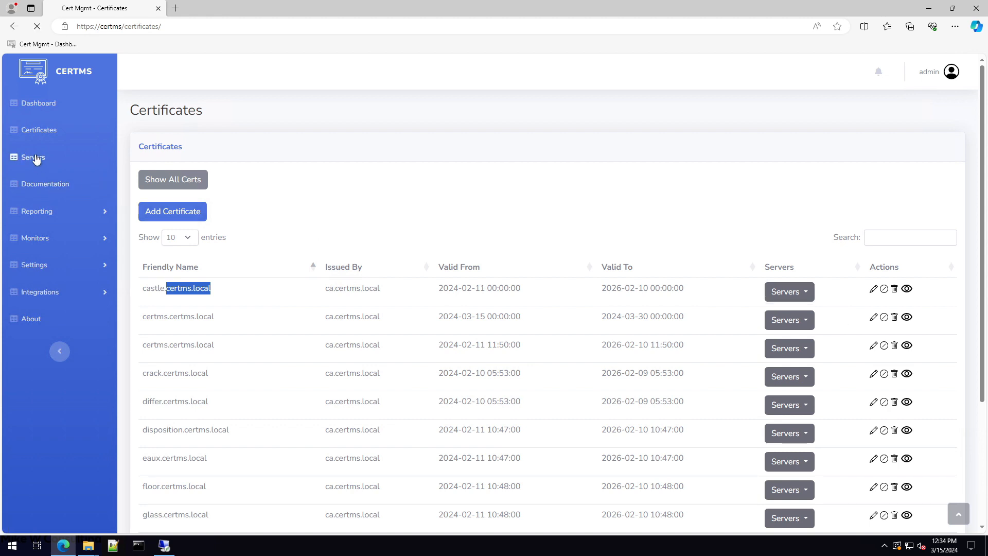
{"action": "left_click", "coordinate": [528, 263]}
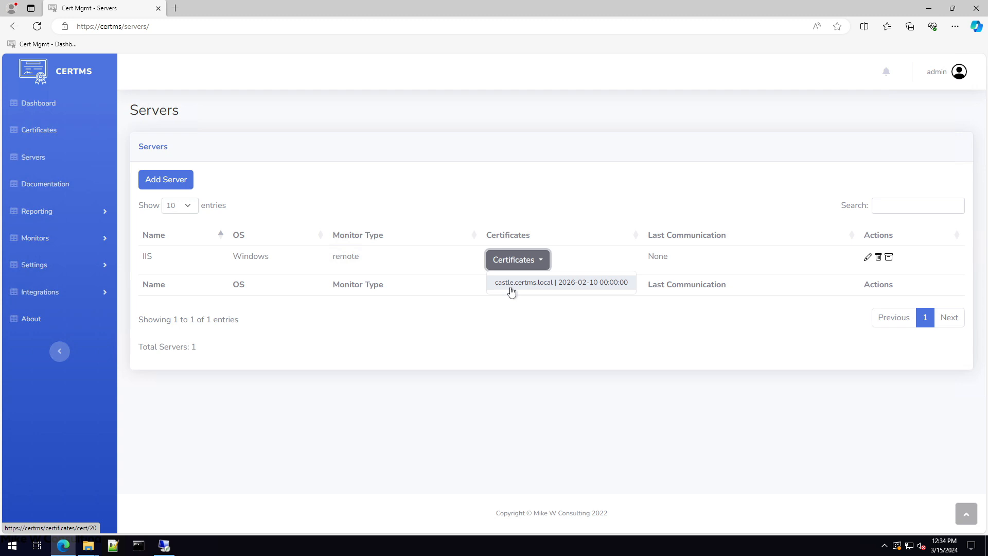
{"action": "left_click", "coordinate": [506, 356]}
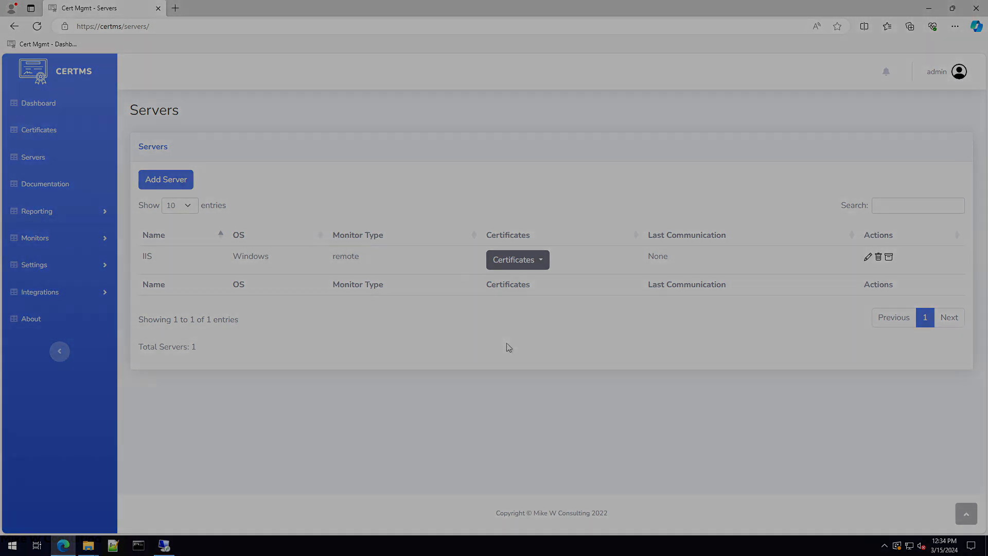
{"action": "left_click", "coordinate": [541, 256]}
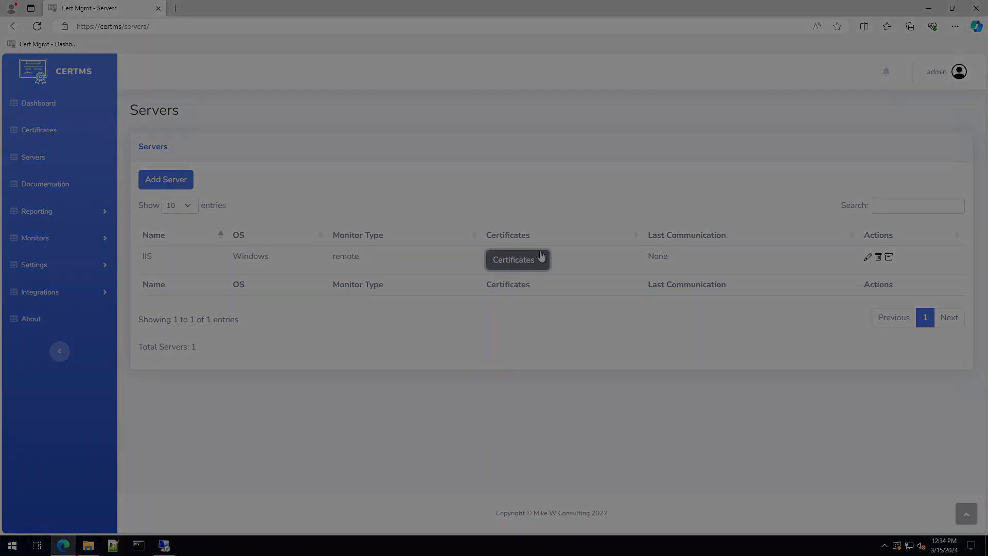